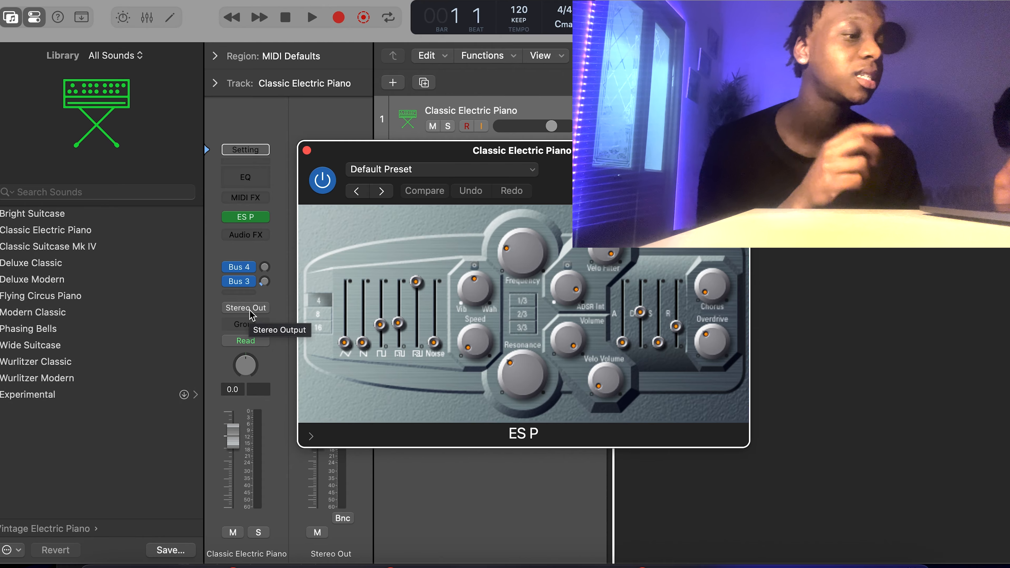
Open Musical Typing, close the Controller Assignments window, and play a test note on the electric piano.
key(super+k)
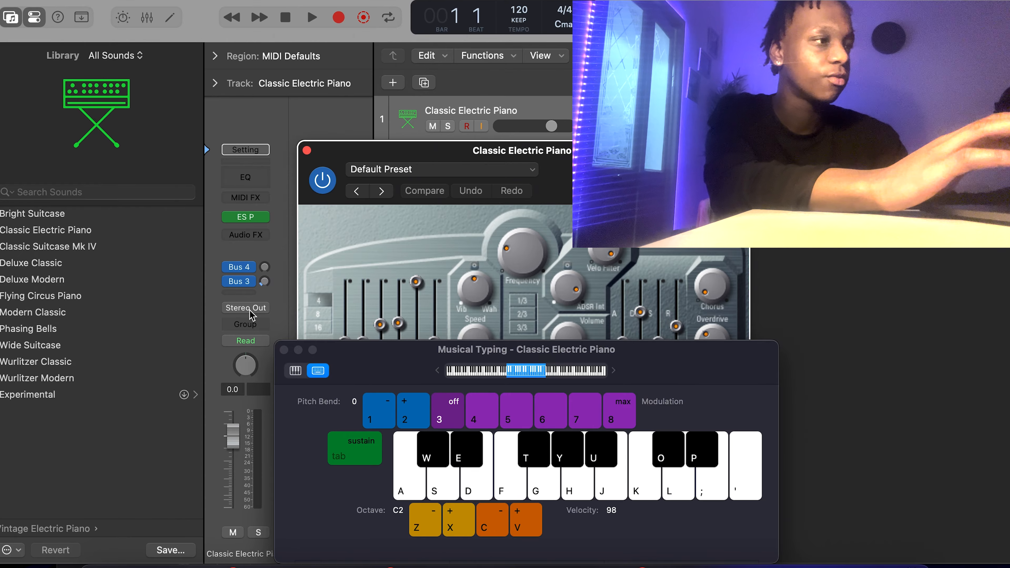
key(alt+k)
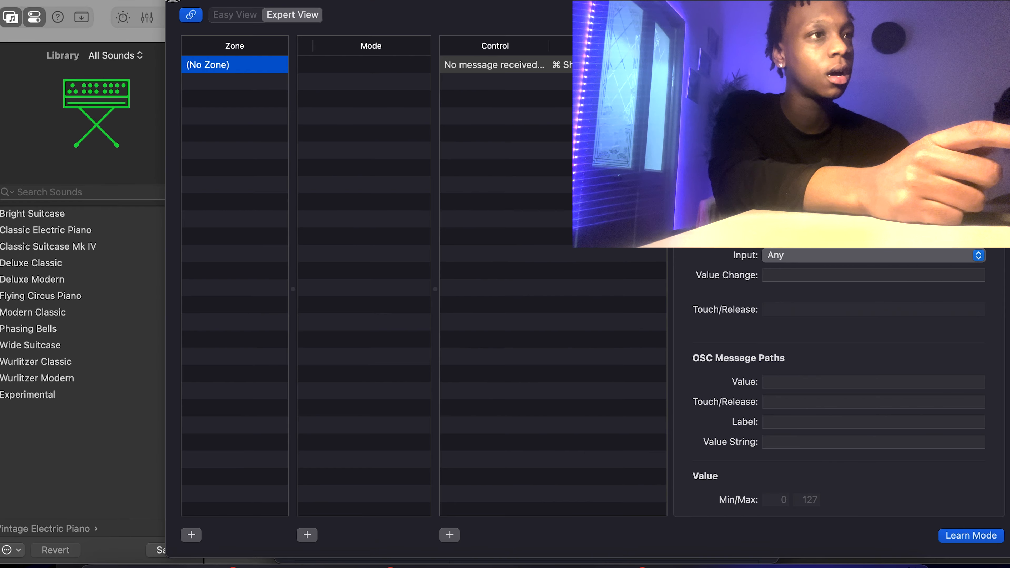
key(super+w)
key(k)
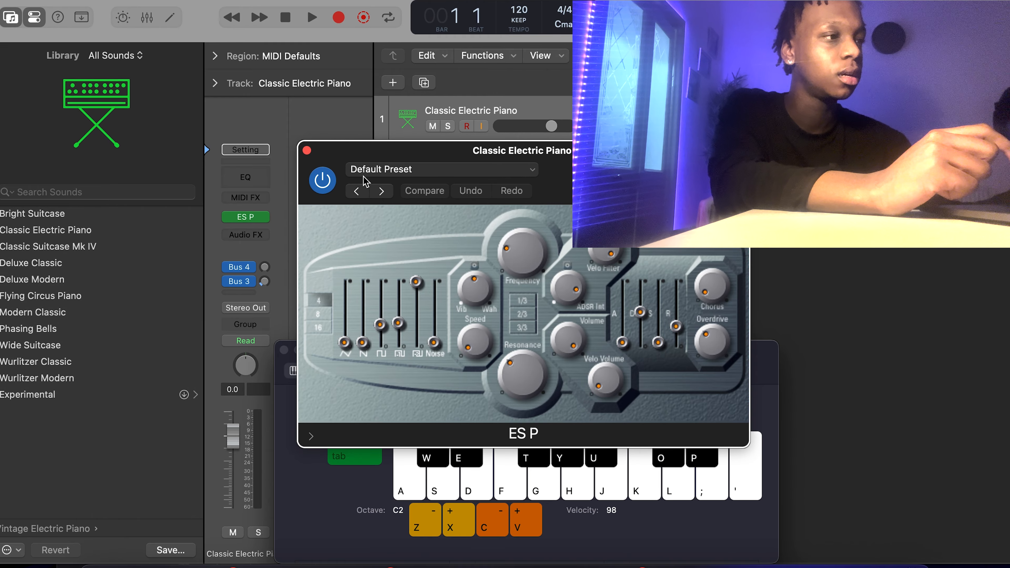
Lengthen the ES P envelope attack and audition the slower onset.
key(k)
key(k)
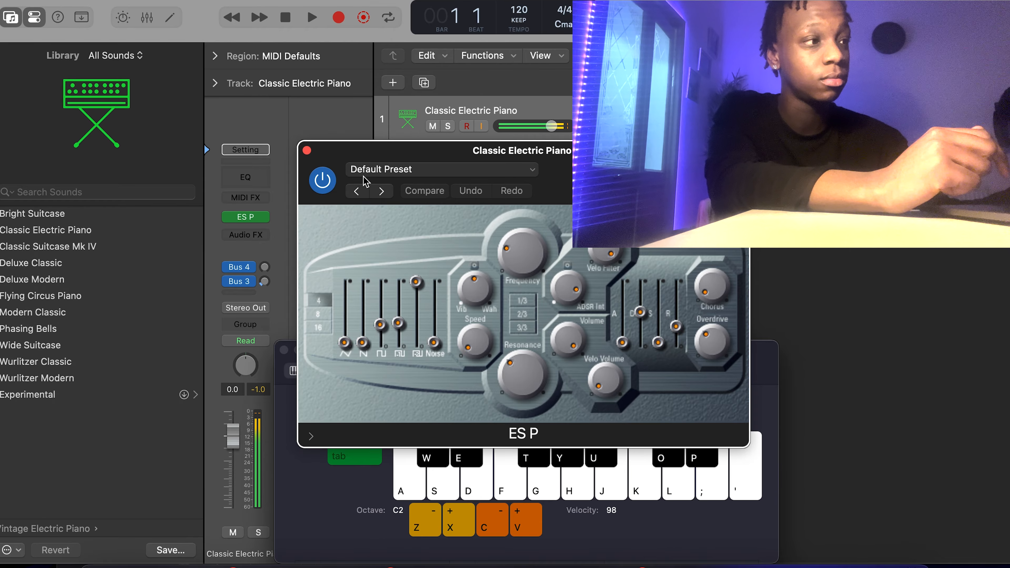
key(k)
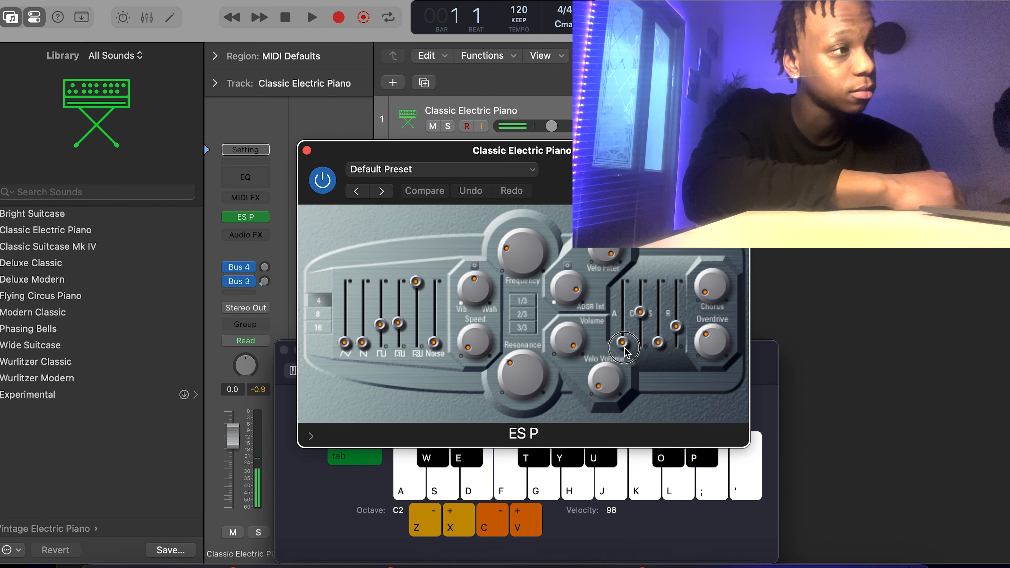
drag(623, 344, 626, 320)
key(k)
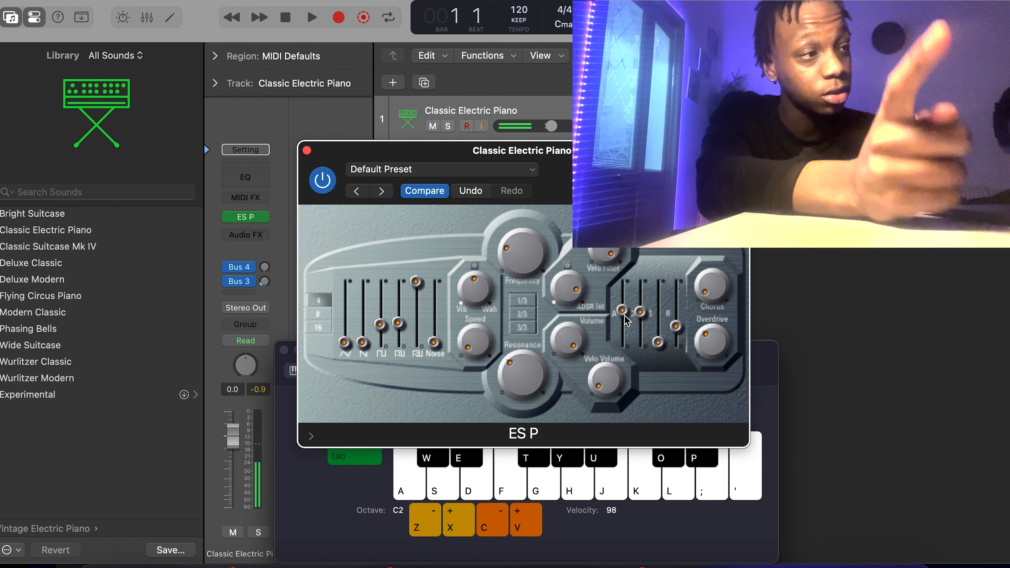
Shorten the envelope decay, then raise it back partway while auditioning.
drag(640, 312, 642, 356)
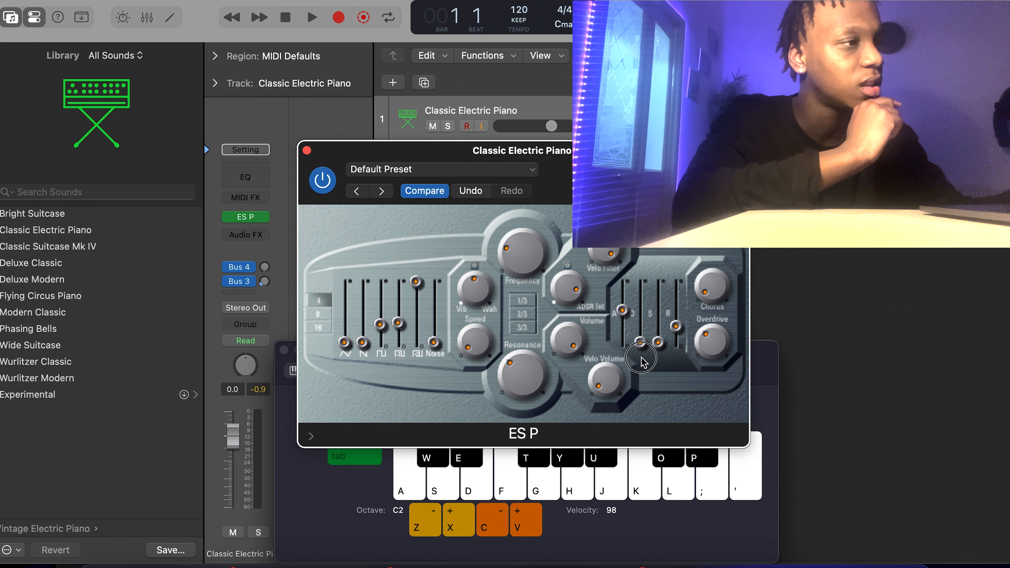
key(k)
key(k)
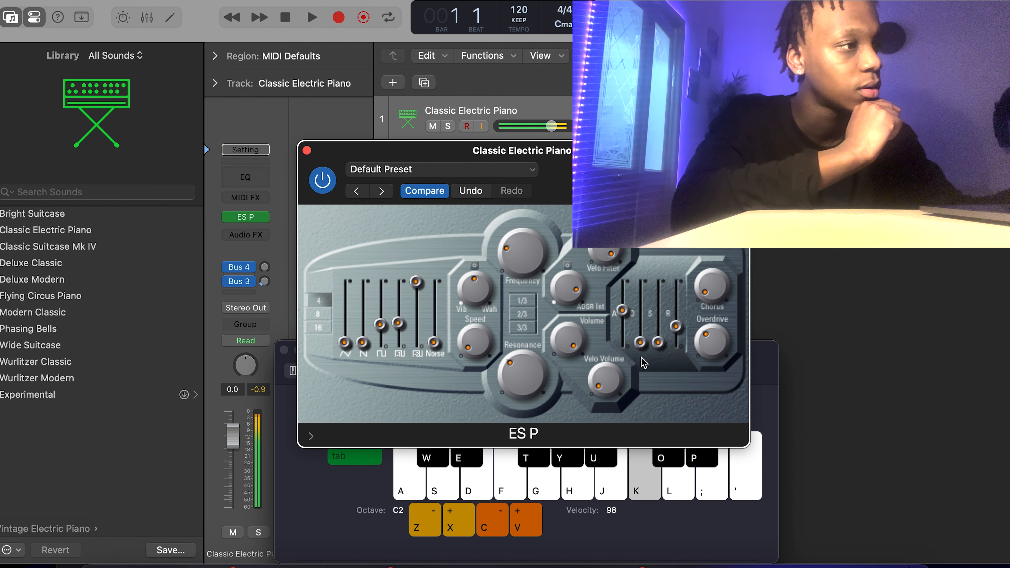
key(k)
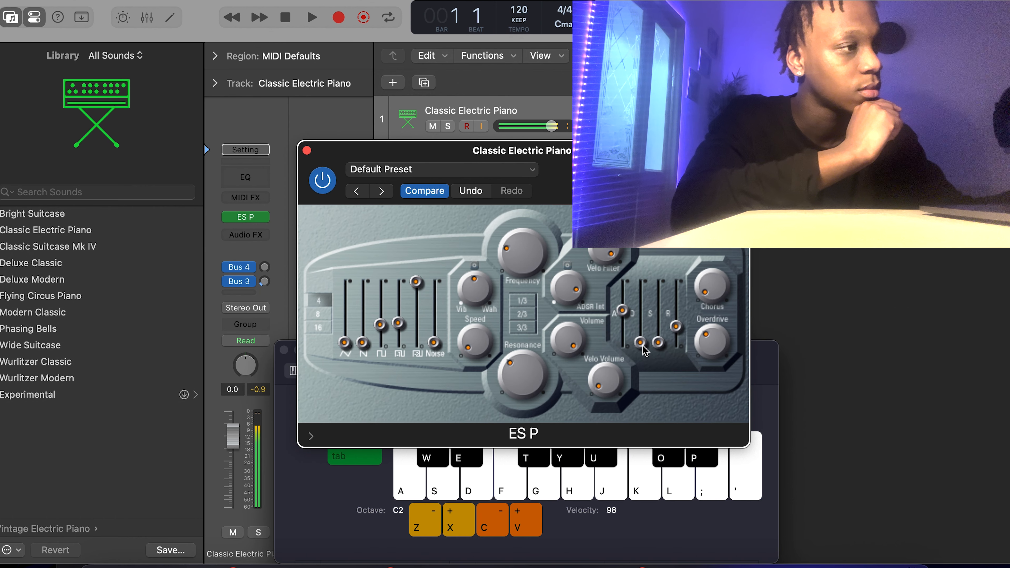
drag(644, 347, 642, 323)
key(k)
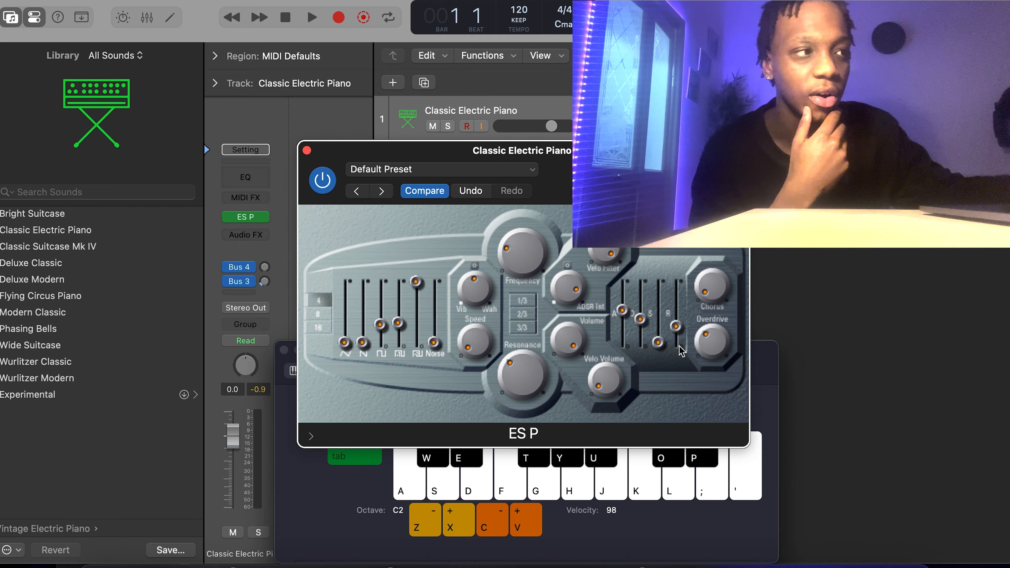
Raise the sustain level slightly and boost the first waveform level in two steps.
click(660, 344)
drag(661, 349, 660, 339)
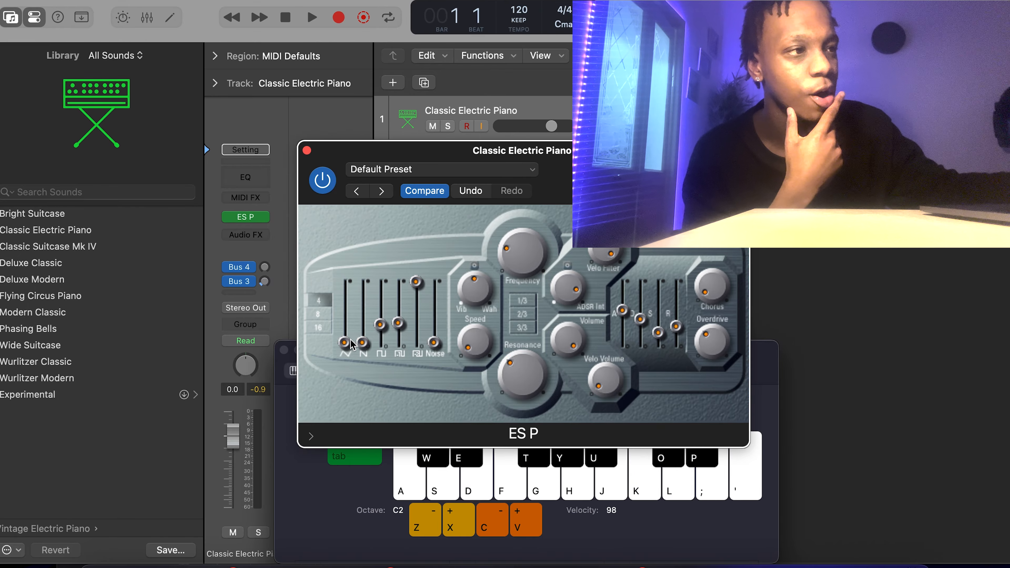
drag(351, 345, 353, 324)
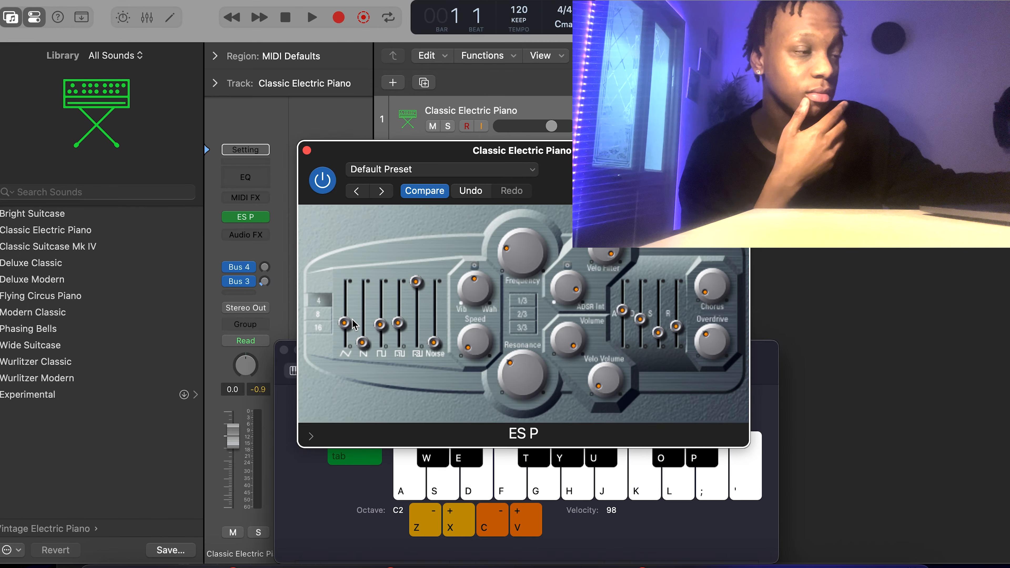
key(k)
key(k)
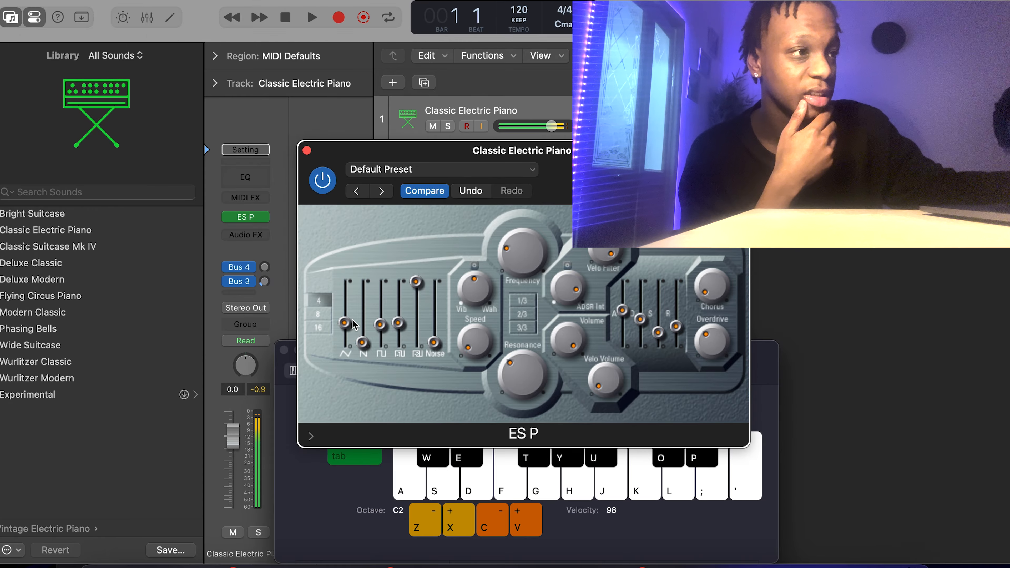
drag(354, 324, 350, 312)
key(k)
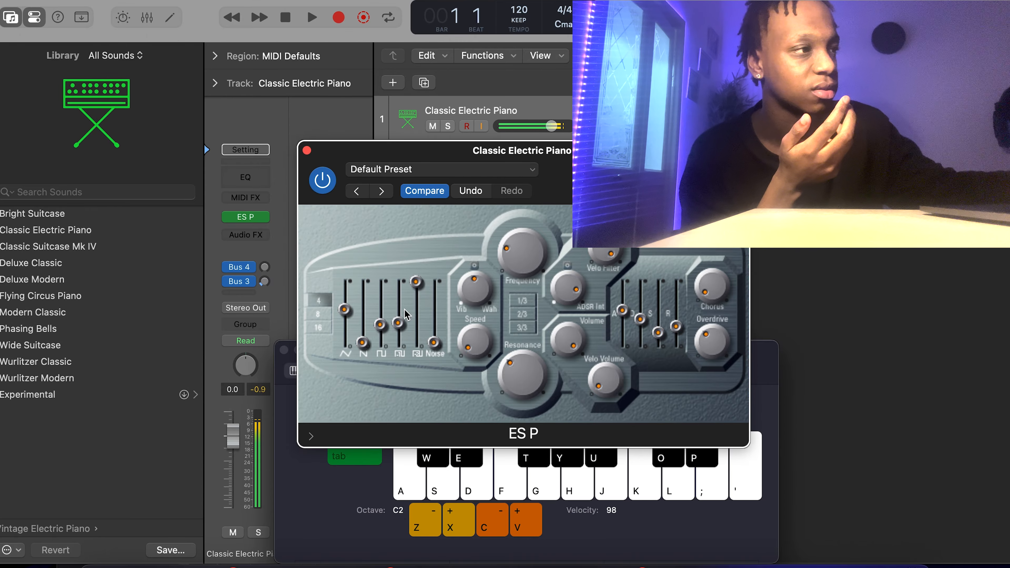
Return the attack to minimum and lower the first waveform level again.
drag(630, 315, 626, 417)
key(k)
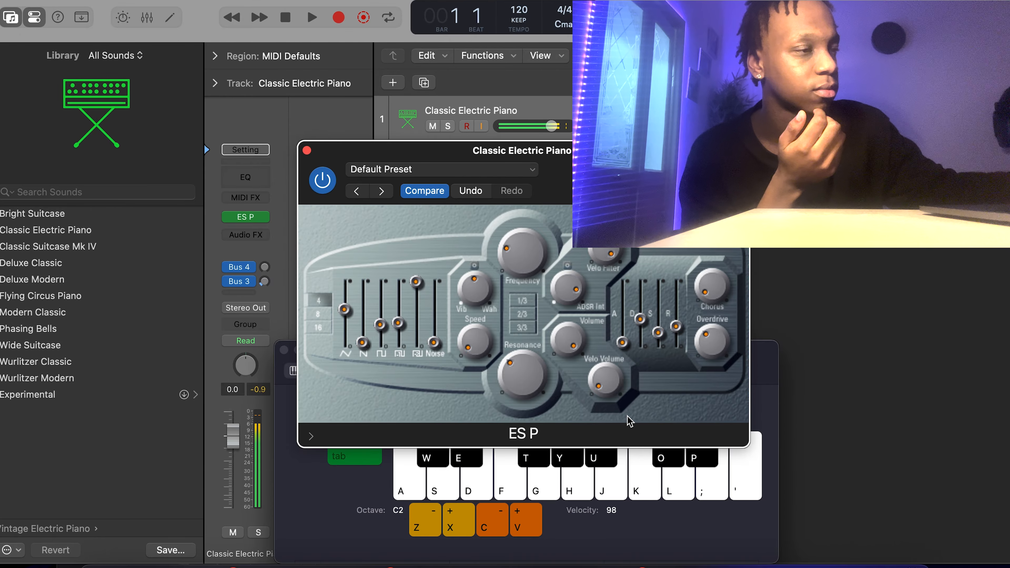
mouse_move(345, 313)
mouse_down()
mouse_move(353, 343)
mouse_move(362, 307)
mouse_up()
key(k)
Raise the second waveform level, then lower it, auditioning each change.
key(k)
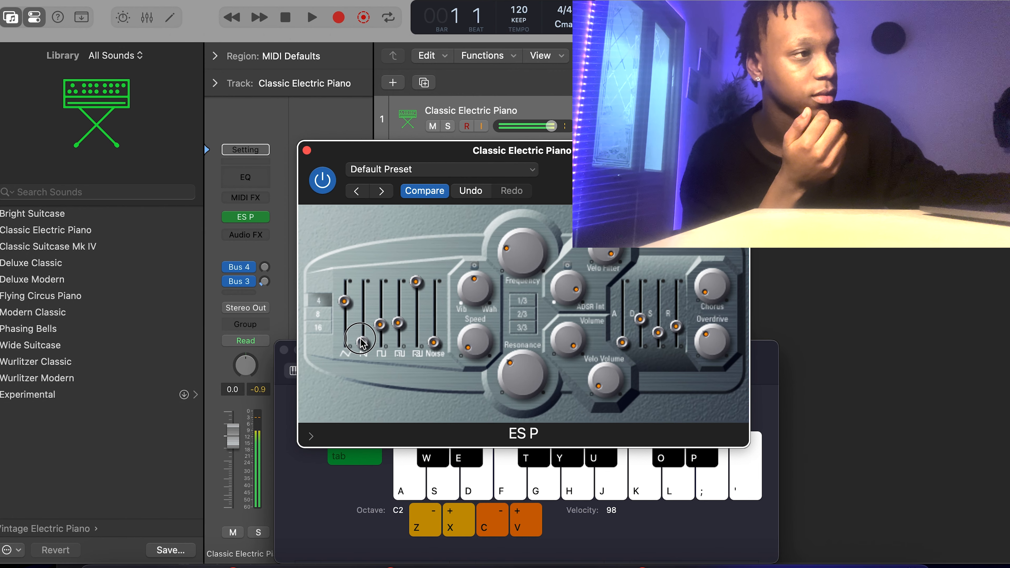
drag(362, 343, 368, 311)
key(k)
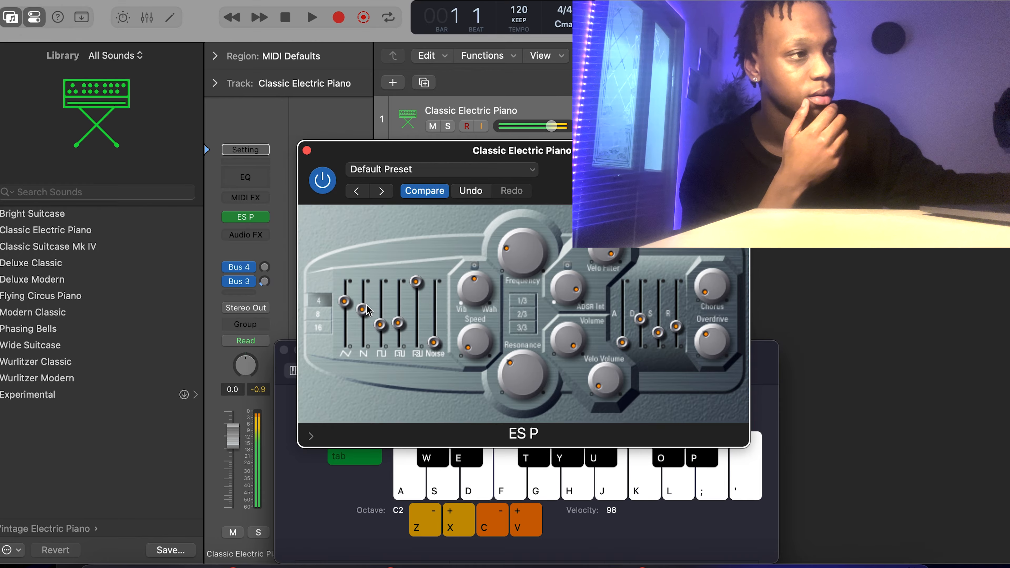
key(k)
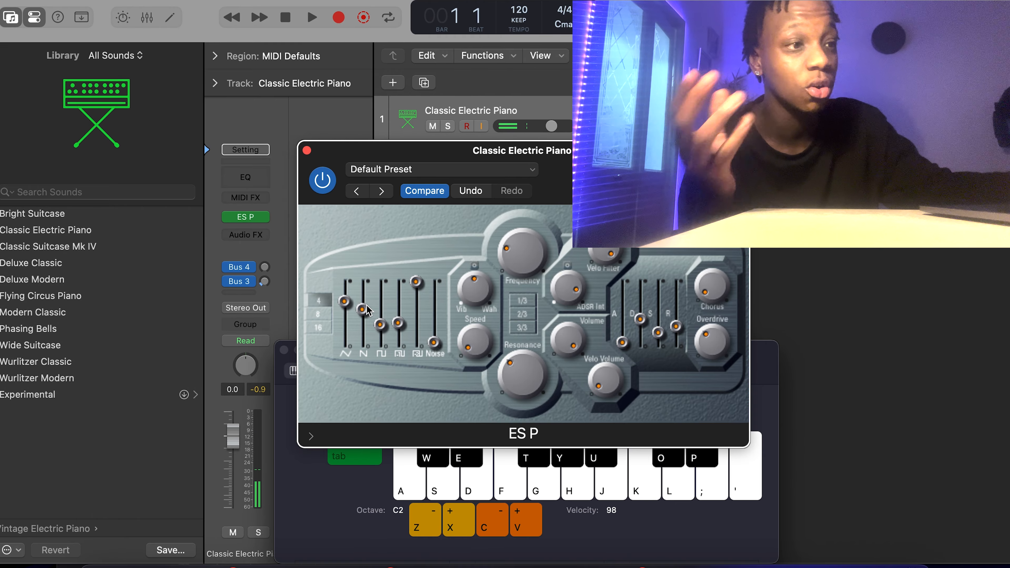
key(k)
drag(366, 310, 402, 299)
key(k)
key(k)
key(k)
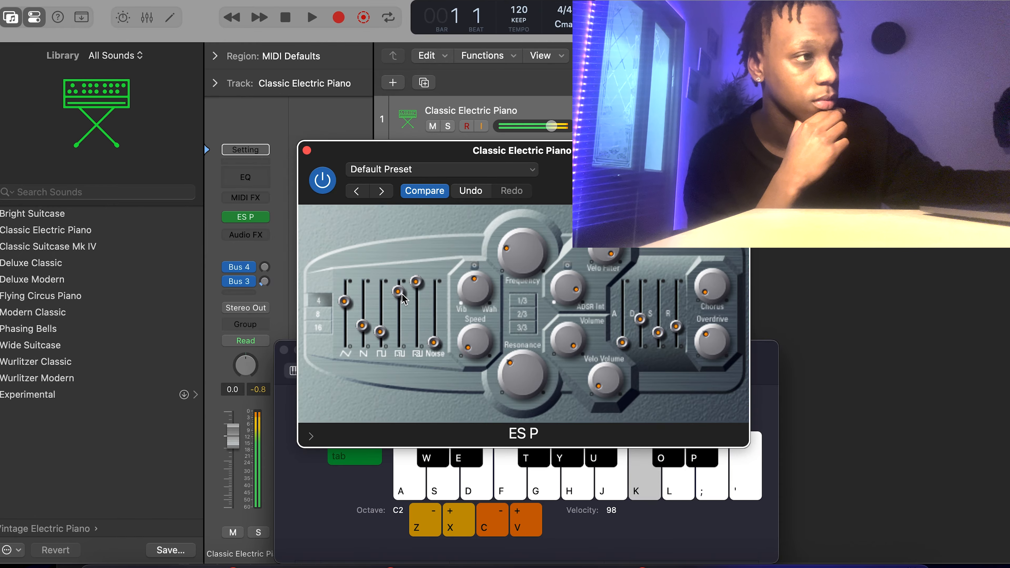
Lower the fourth and fifth waveform levels and turn up the vibrato/wah Speed.
drag(402, 294, 400, 336)
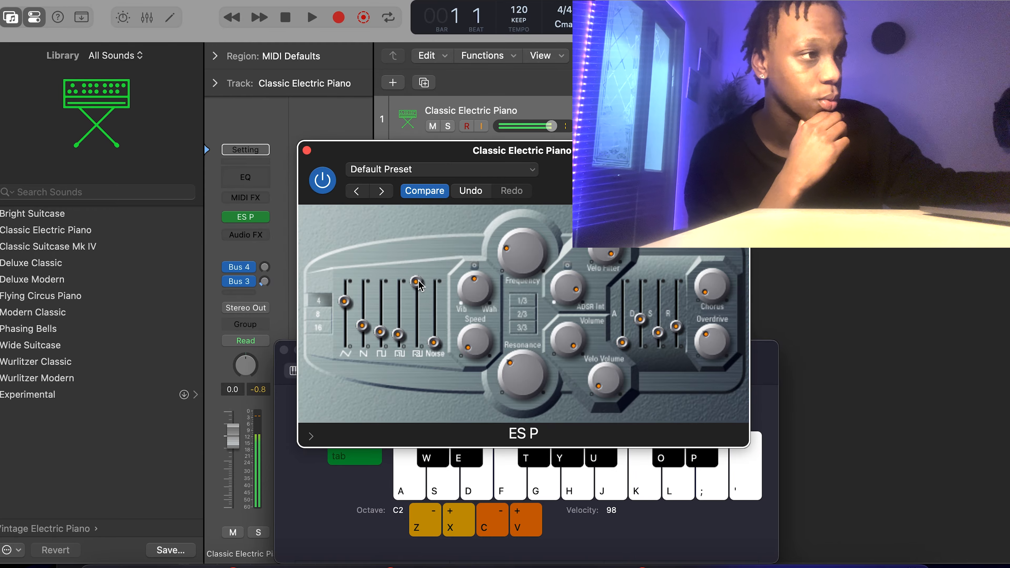
drag(418, 284, 436, 330)
key(k)
key(k)
key(k)
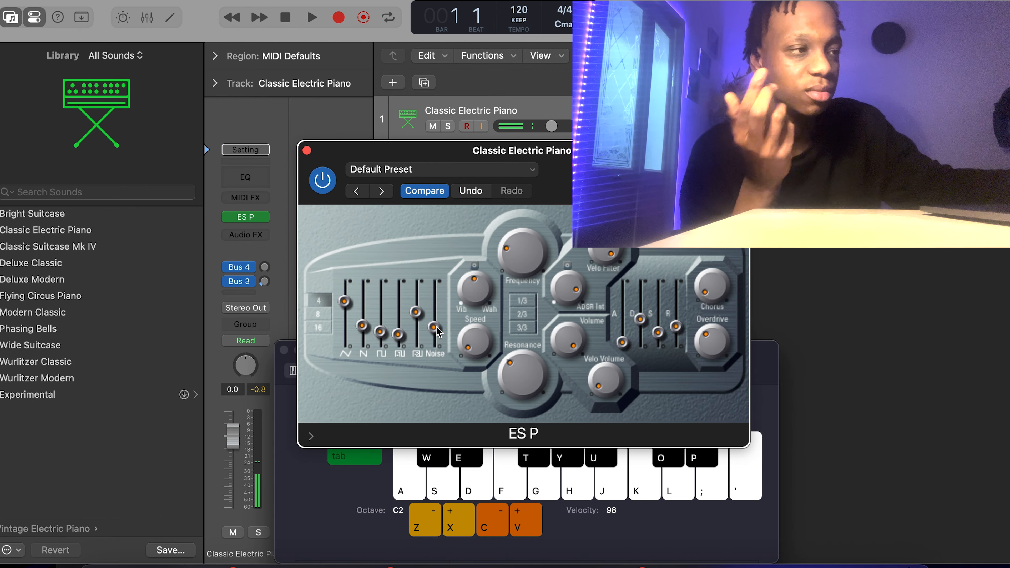
key(k)
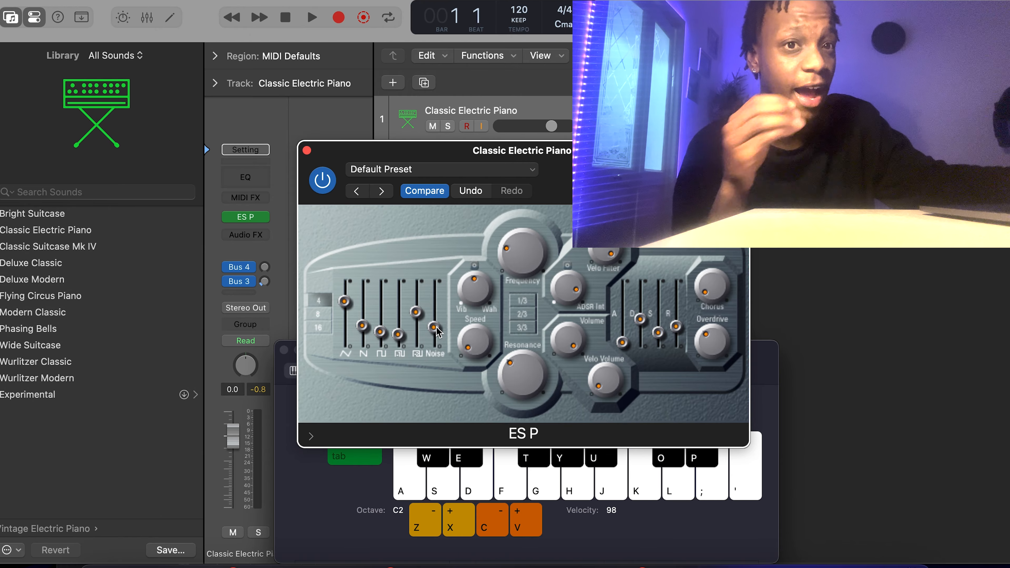
drag(475, 343, 437, 258)
Fine-tune the Speed knob up then slightly down, and increase the Vib/Wah amount.
key(k)
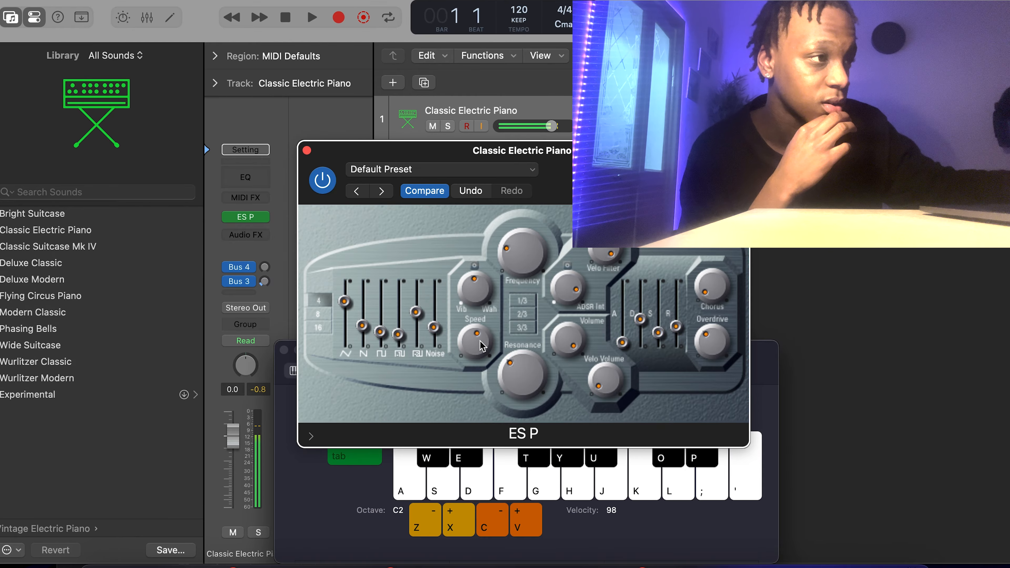
drag(482, 346, 479, 322)
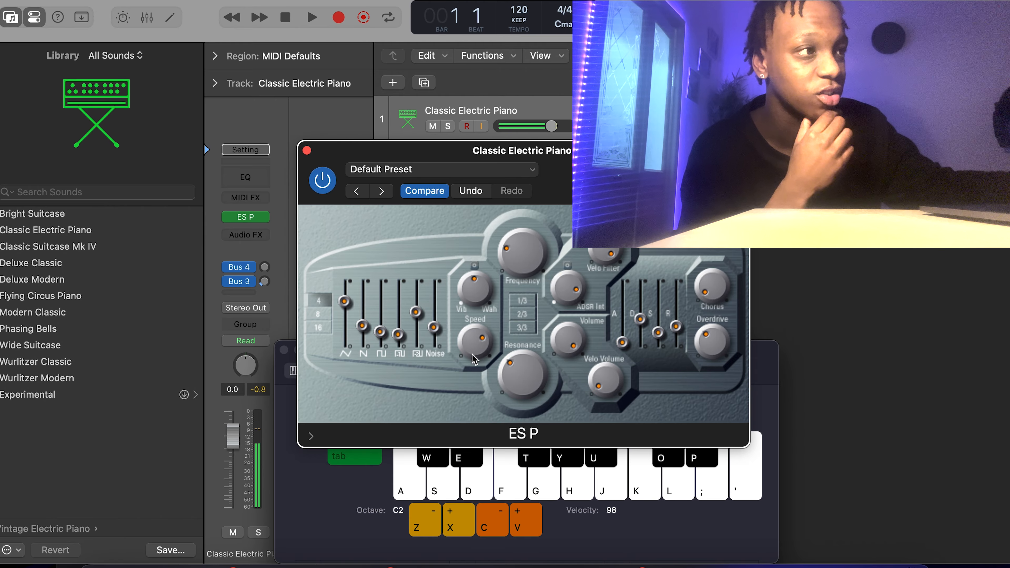
drag(475, 358, 484, 440)
drag(480, 297, 501, 417)
key(k)
key(k)
key(k)
key(k)
key(k)
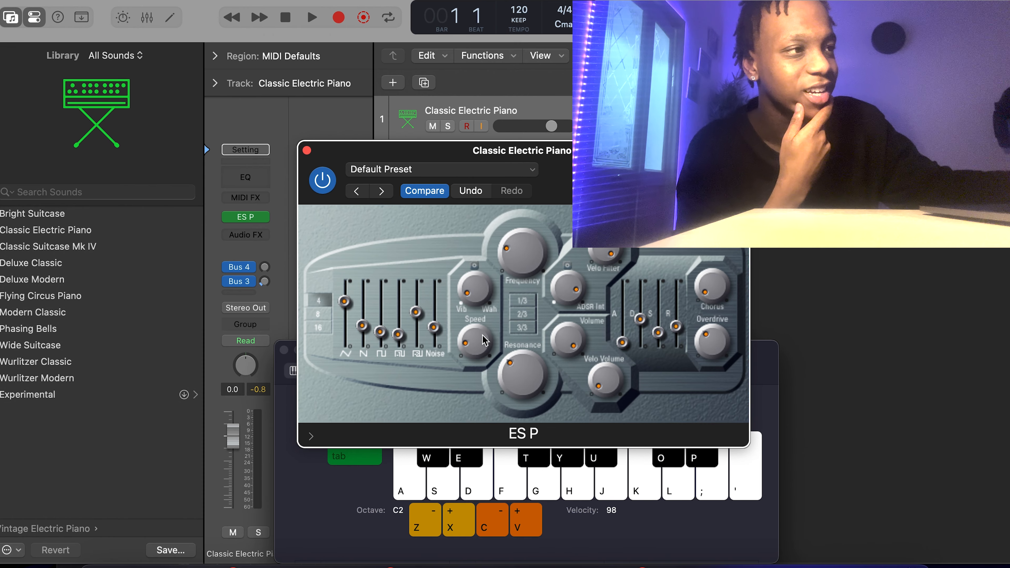
Sweep the filter Frequency up and adjust it again, auditioning the brighter tone.
drag(532, 275, 512, 215)
key(k)
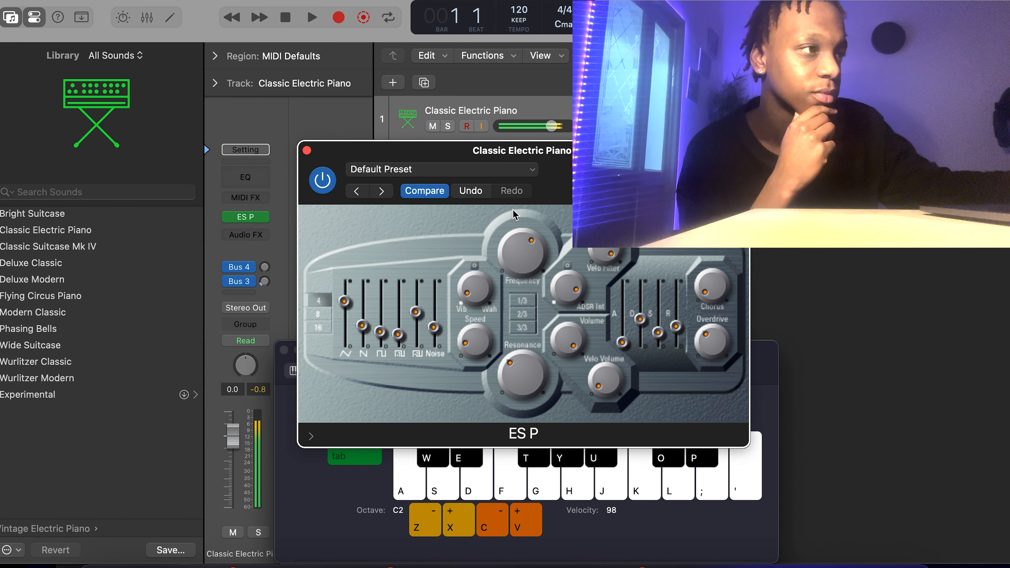
key(k)
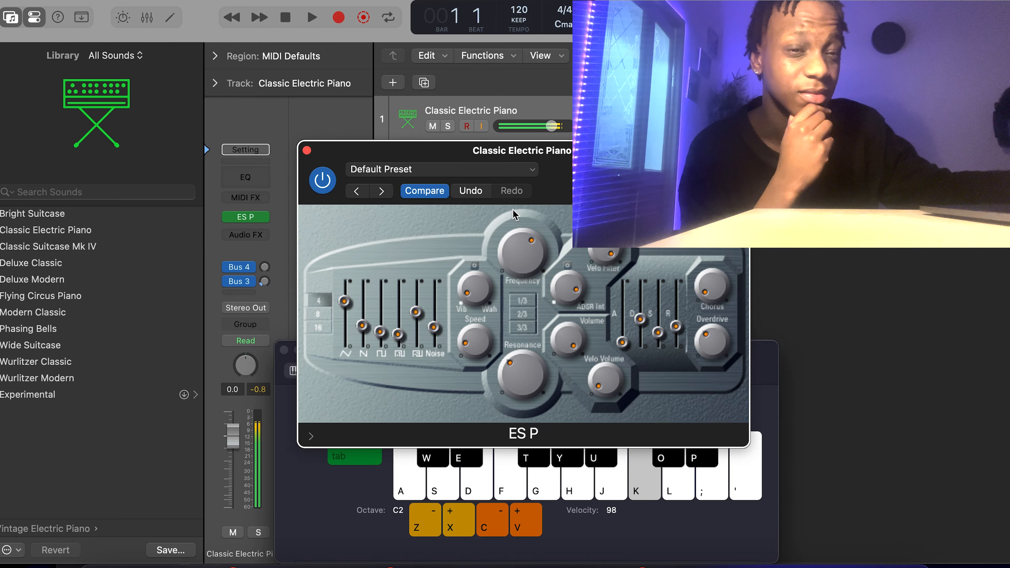
drag(515, 214, 529, 322)
key(k)
key(k)
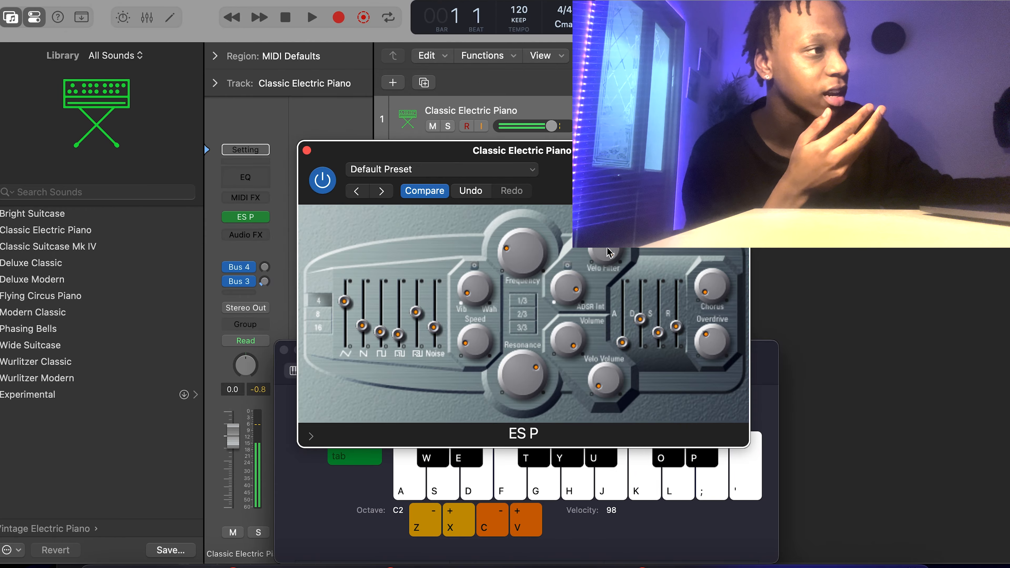
Lower the ADSR Int knob, then raise it near maximum while playing test notes.
click(603, 332)
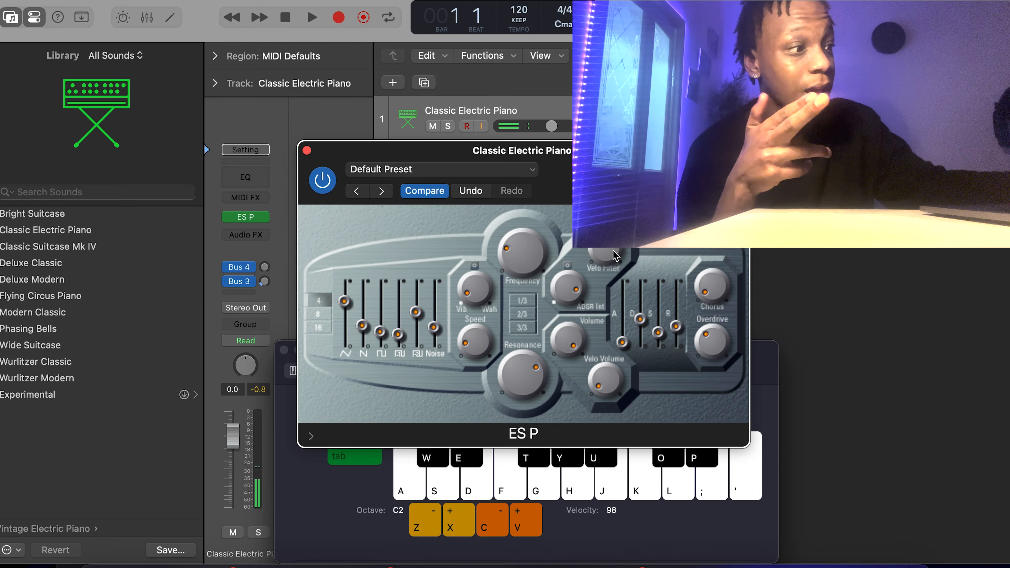
key(k)
key(k)
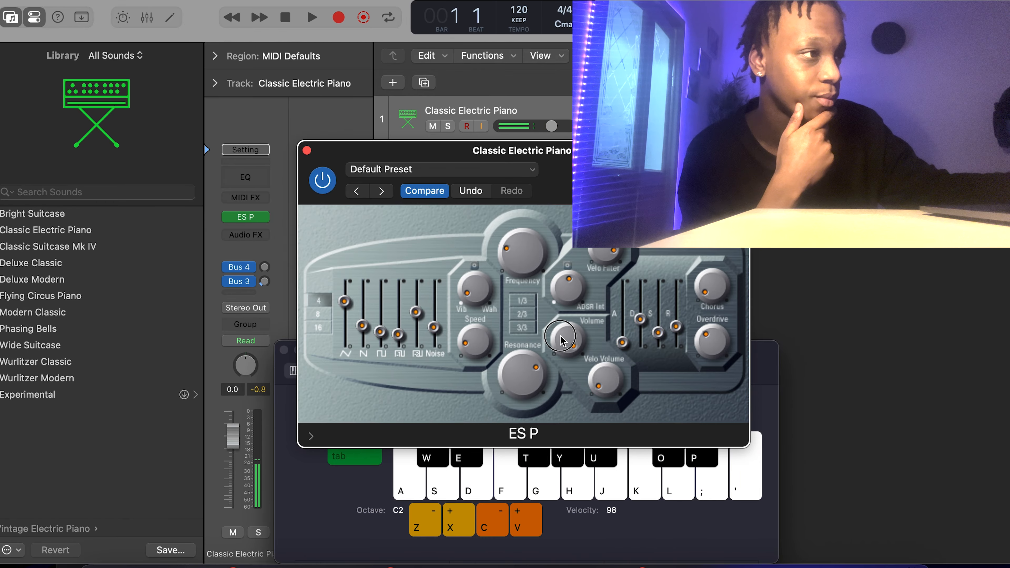
key(k)
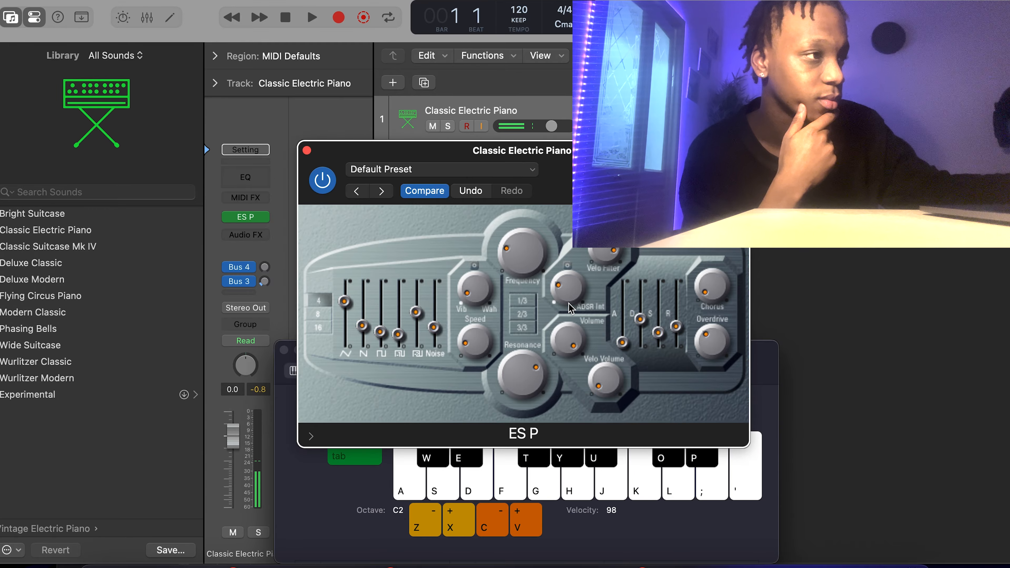
key(k)
key(k)
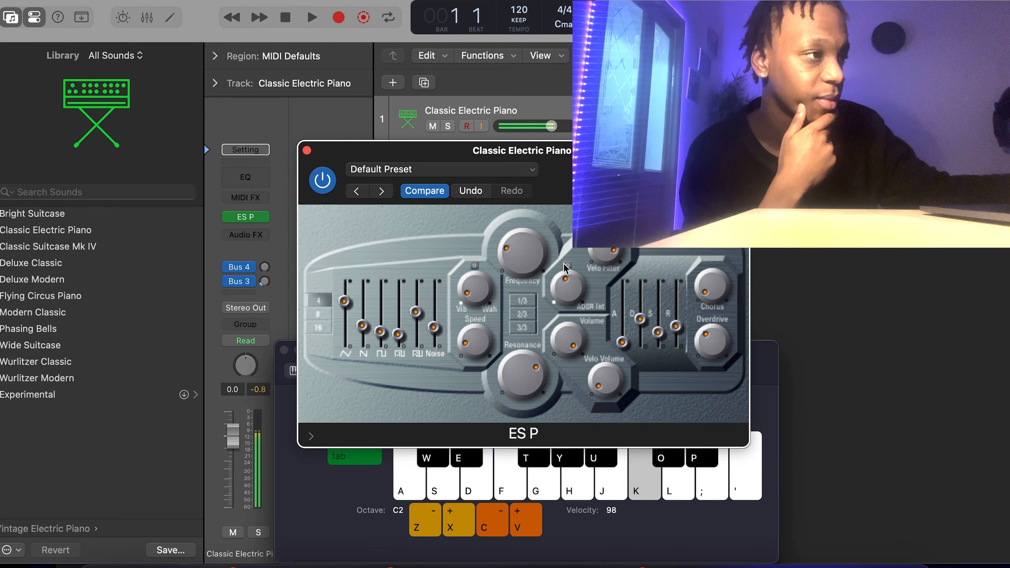